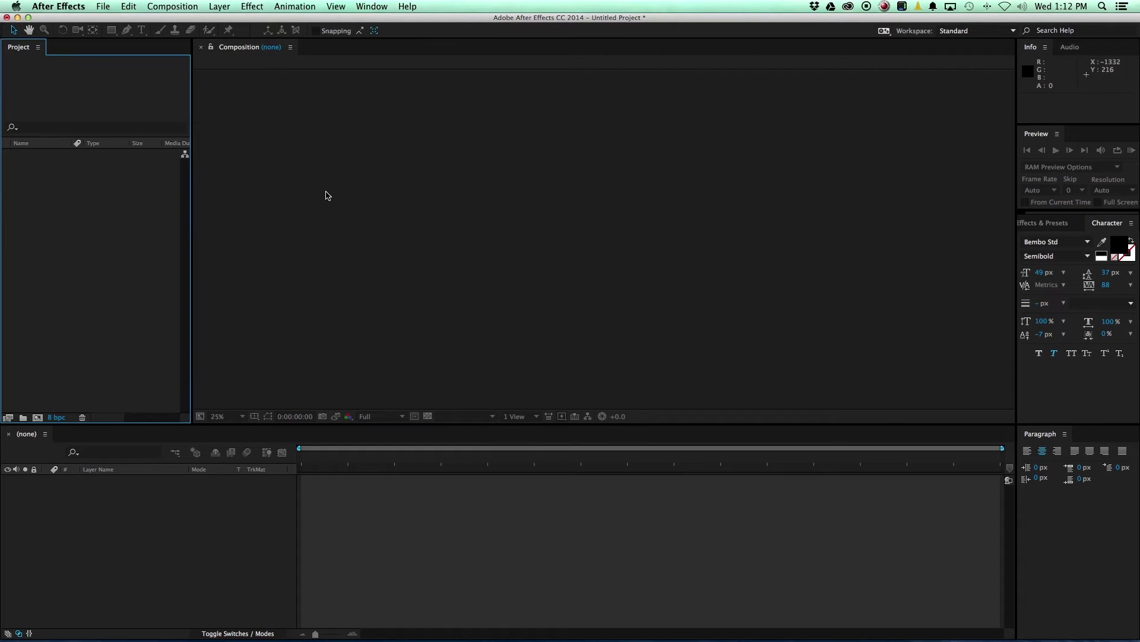
In Sync Settings preferences, turn off syncing of Synchronizable Preferences, Keyboard Shortcuts and other categories
left_click(79, 4)
mouse_move(62, 39)
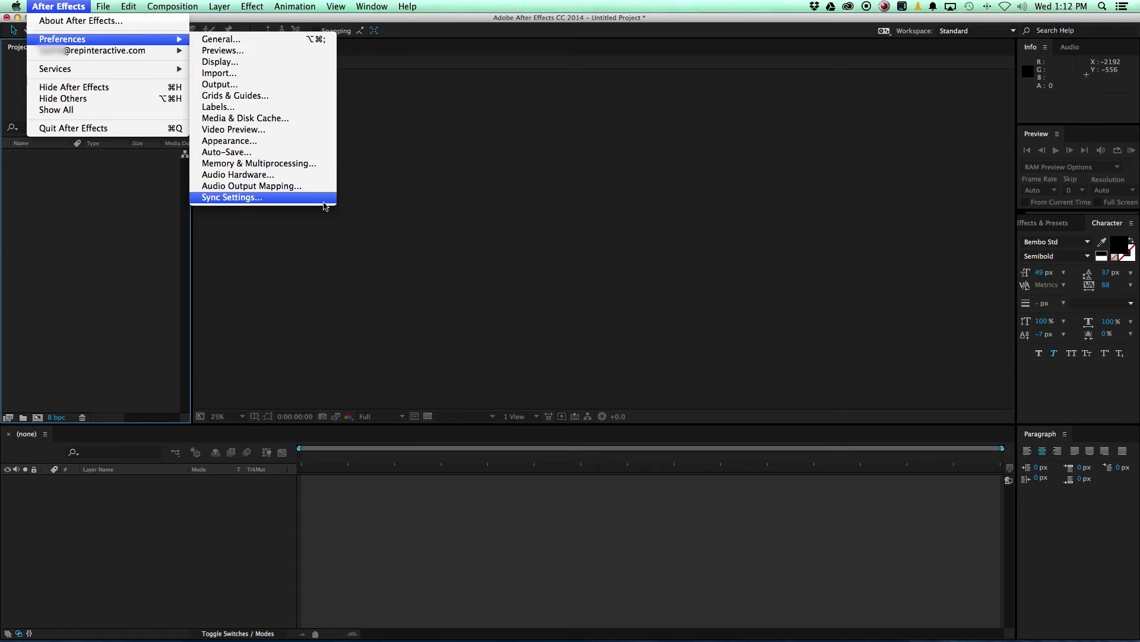
left_click(304, 198)
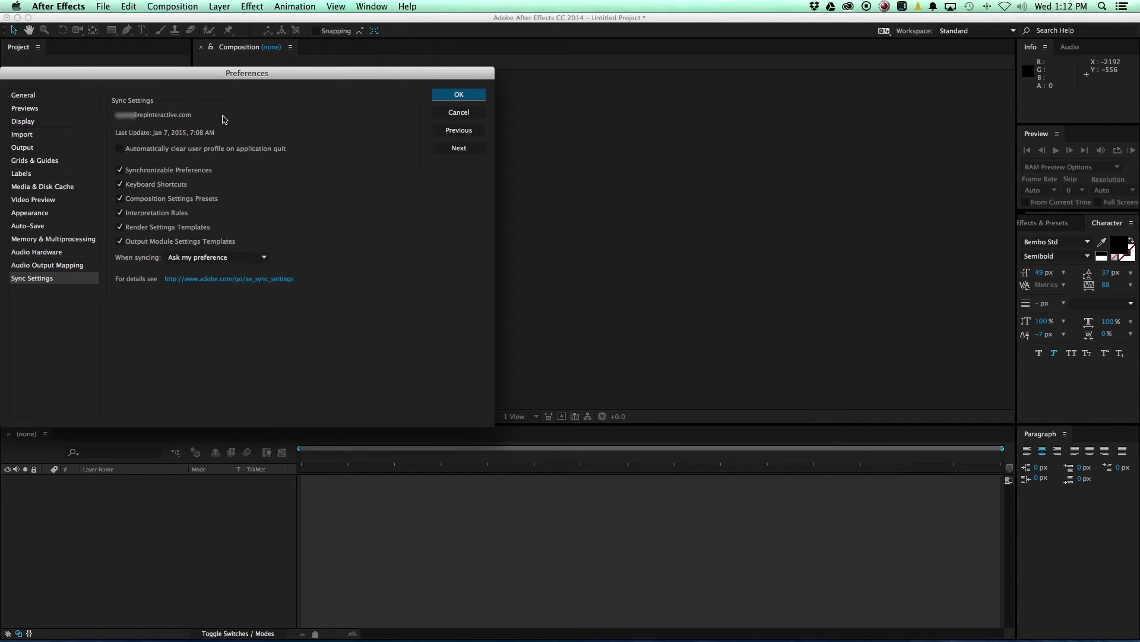
left_click(120, 169)
left_click(119, 184)
left_click(120, 213)
Re-enable syncing for Interpretation Rules and all other categories, then save the preferences
left_click(120, 212)
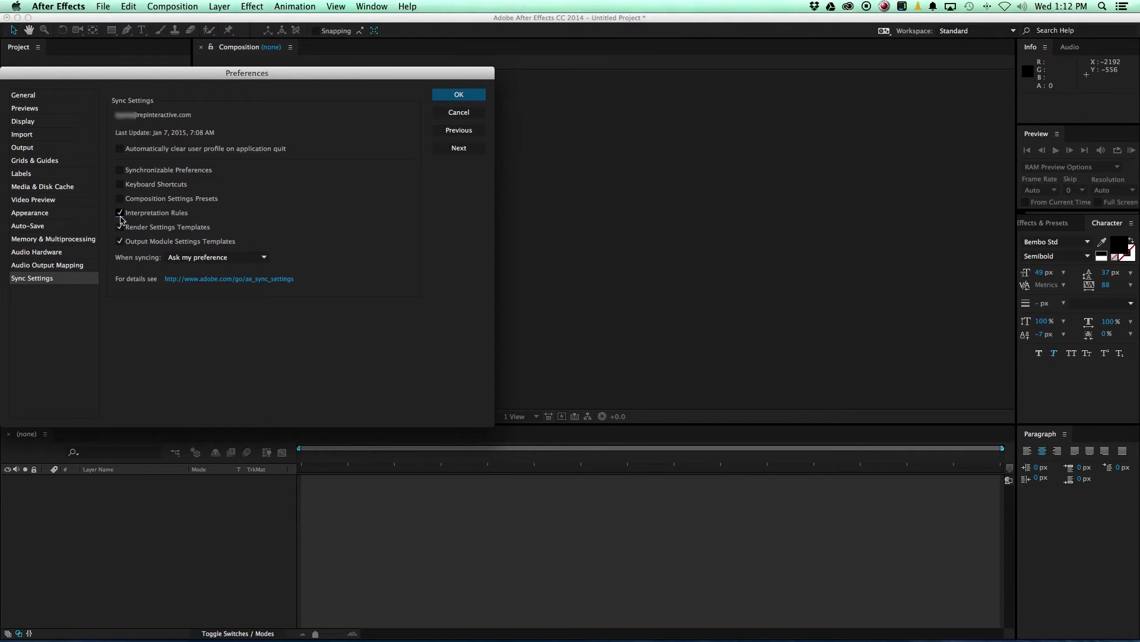
left_click(120, 184)
left_click(446, 96)
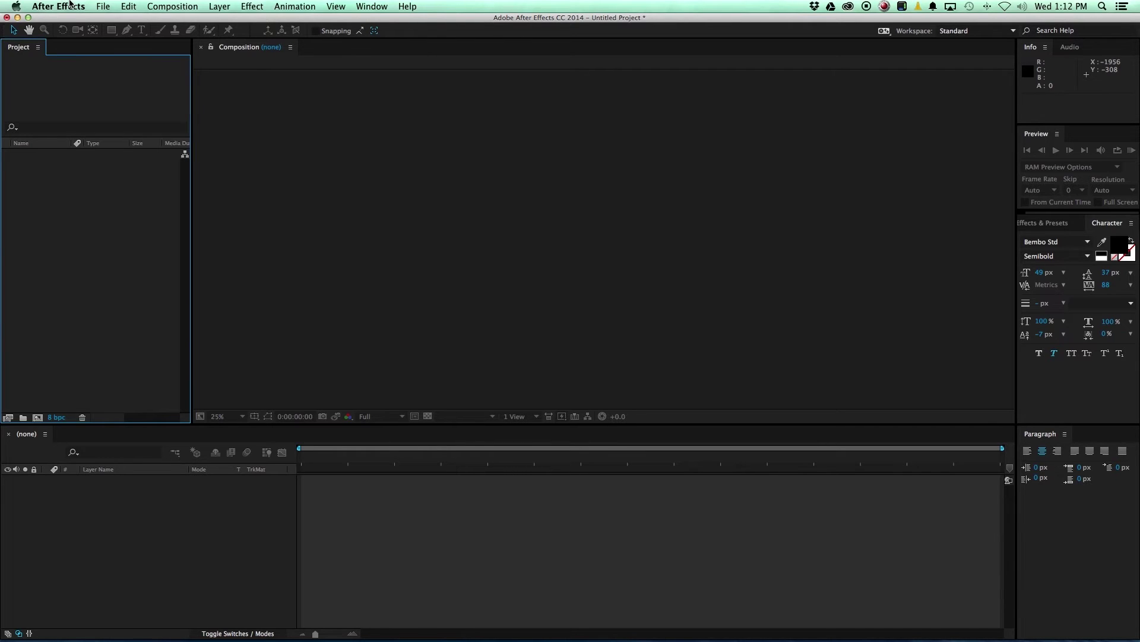
left_click(70, 6)
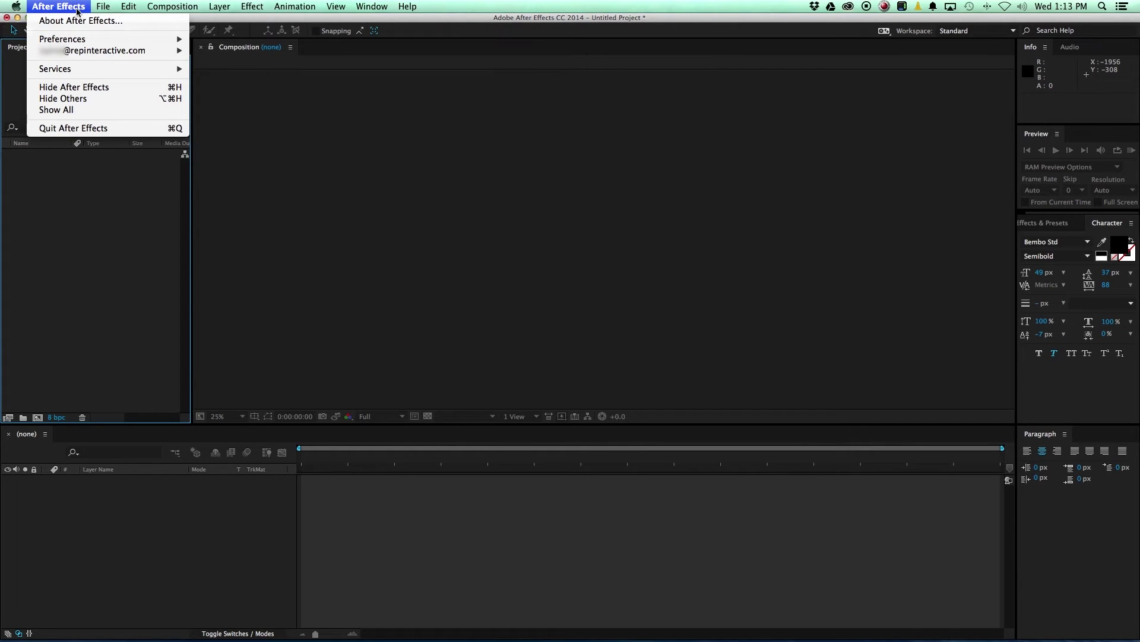
mouse_move(104, 50)
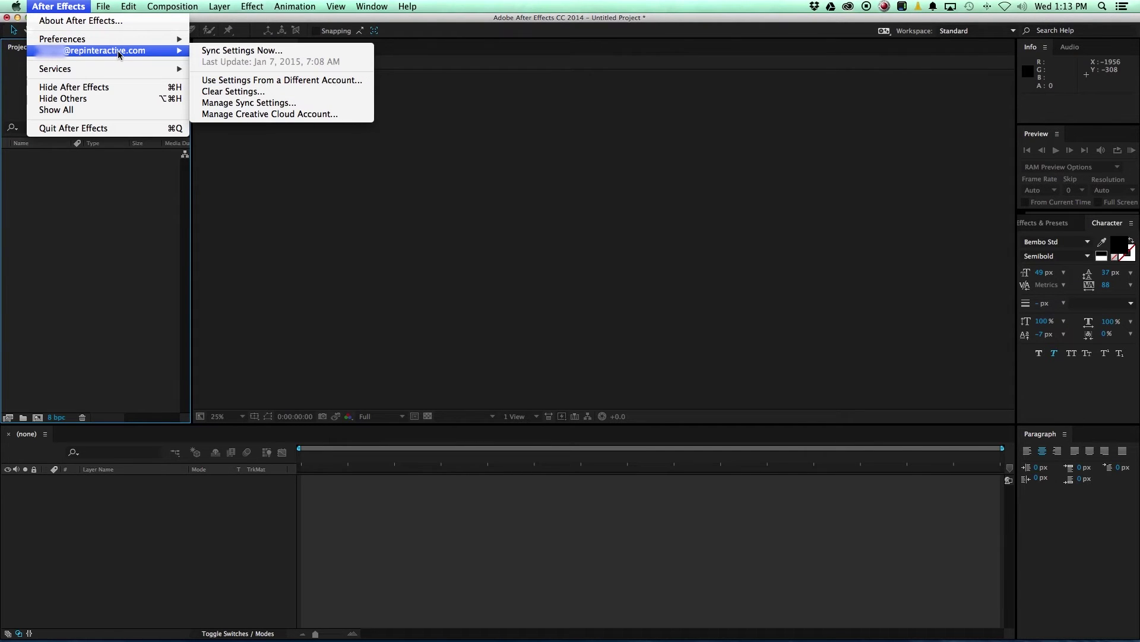
Run Sync Settings Now, choose a sync direction, and dismiss the 'already in sync' notice
left_click(235, 54)
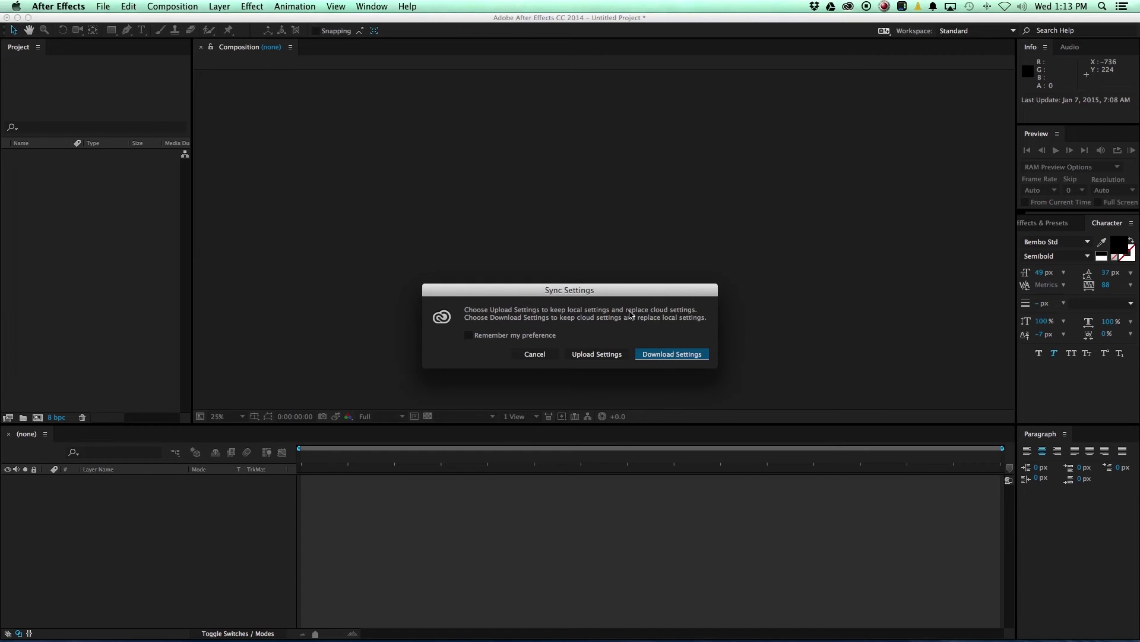
left_click(597, 354)
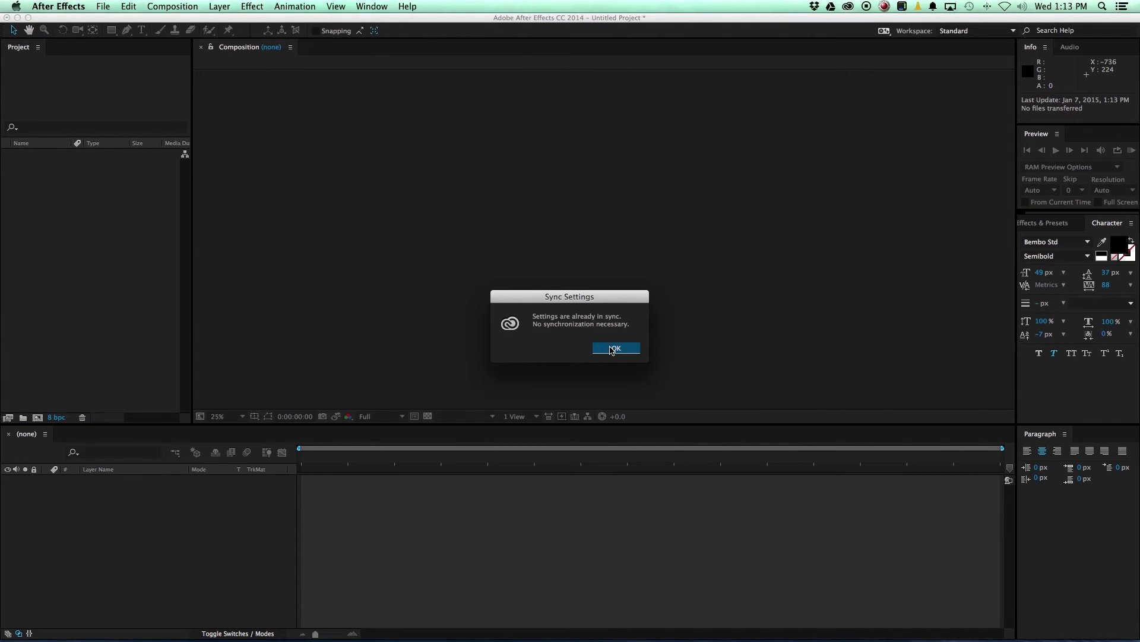
left_click(619, 350)
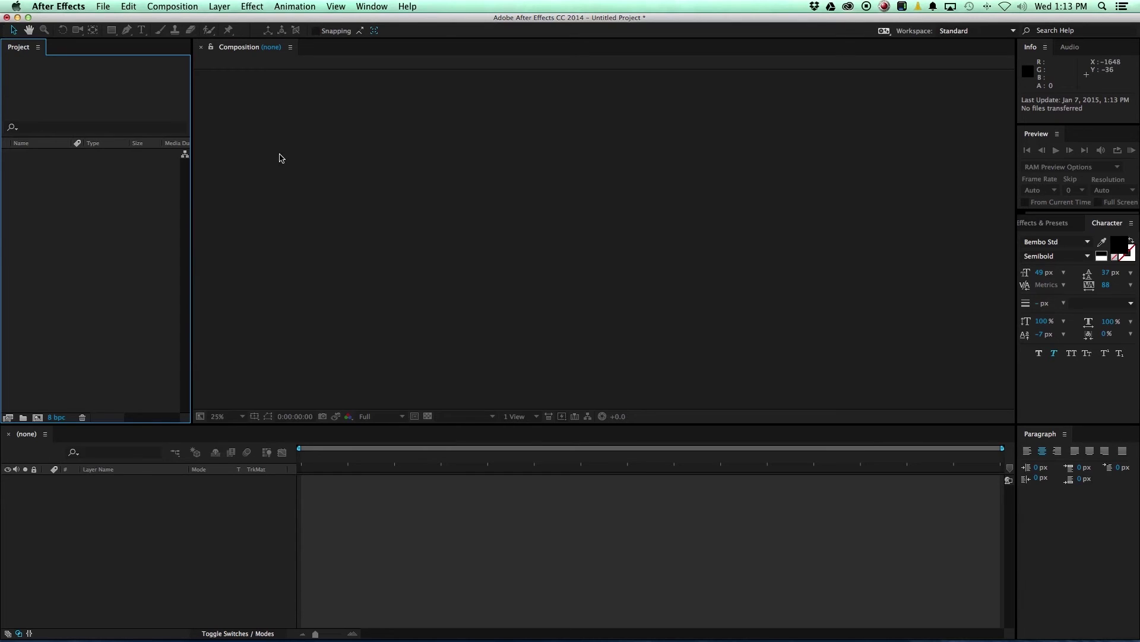
left_click(70, 4)
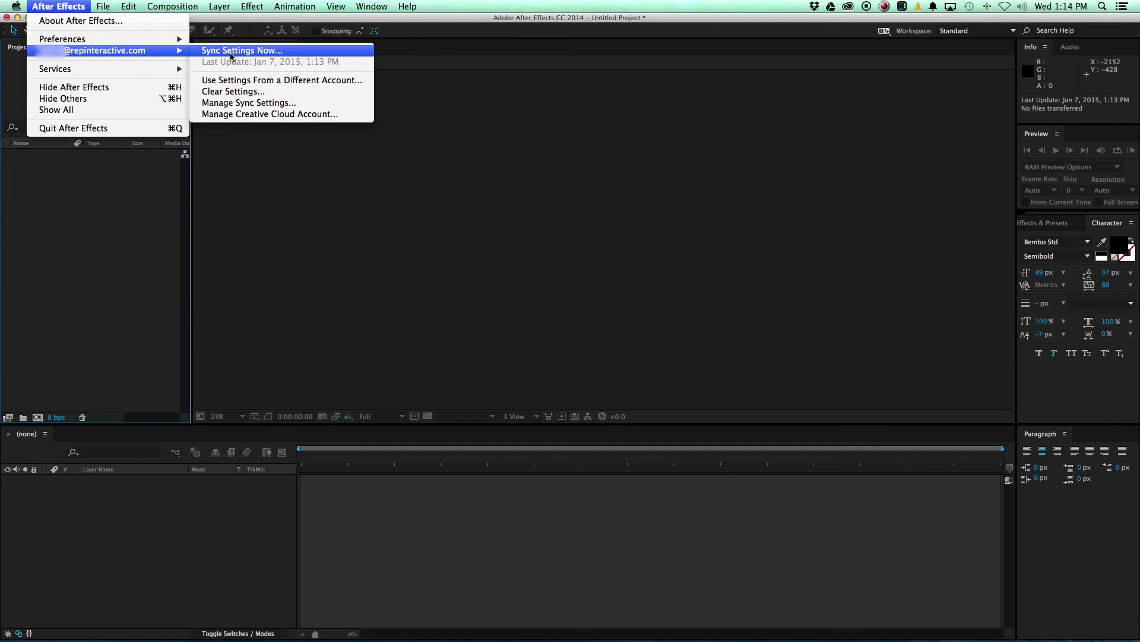
Sync again with Upload Settings and acknowledge the 'already in sync' message
left_click(231, 52)
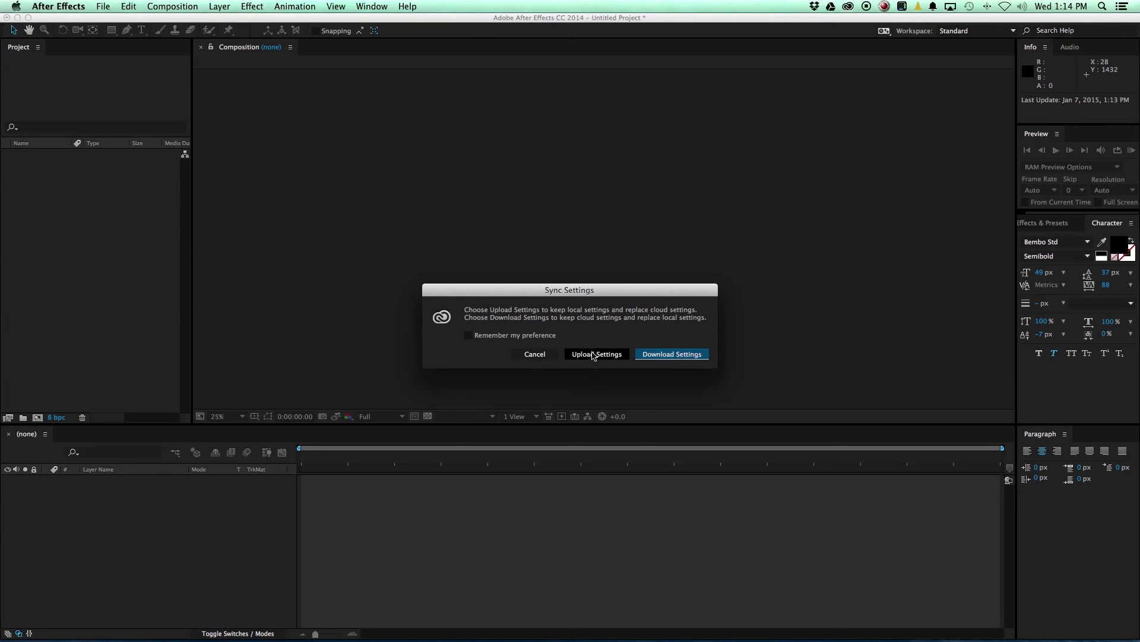
left_click(667, 357)
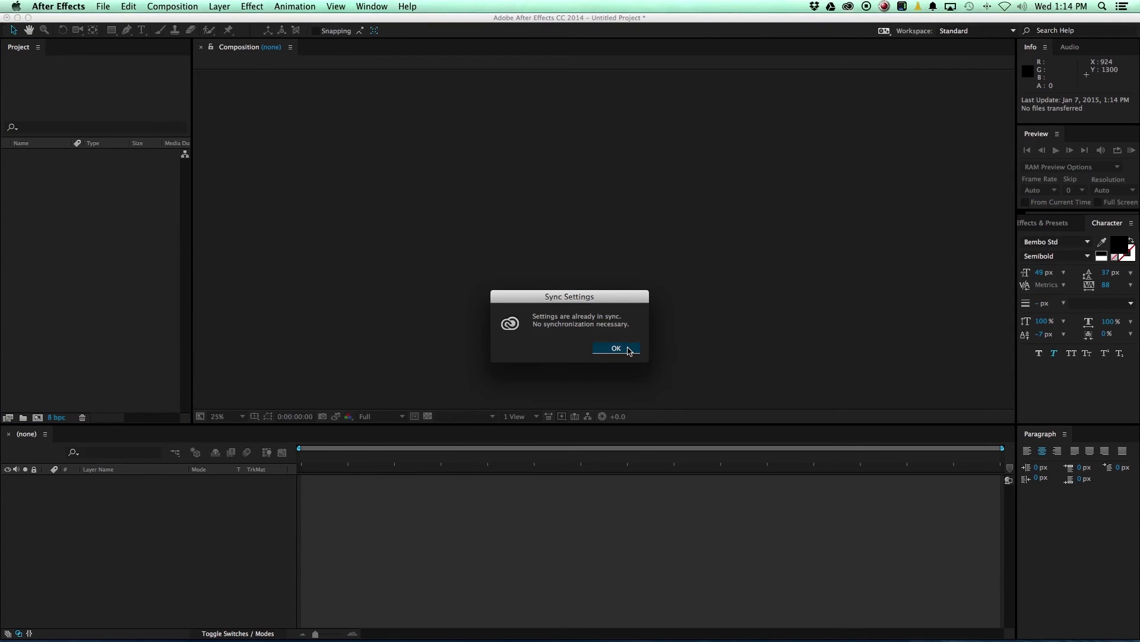
left_click(629, 351)
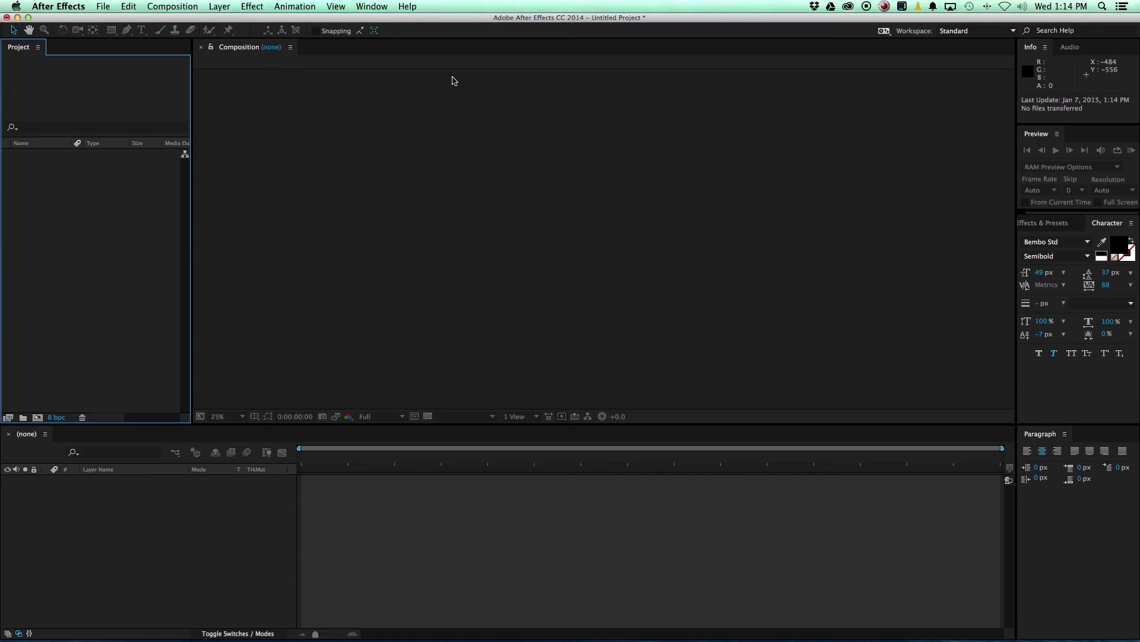